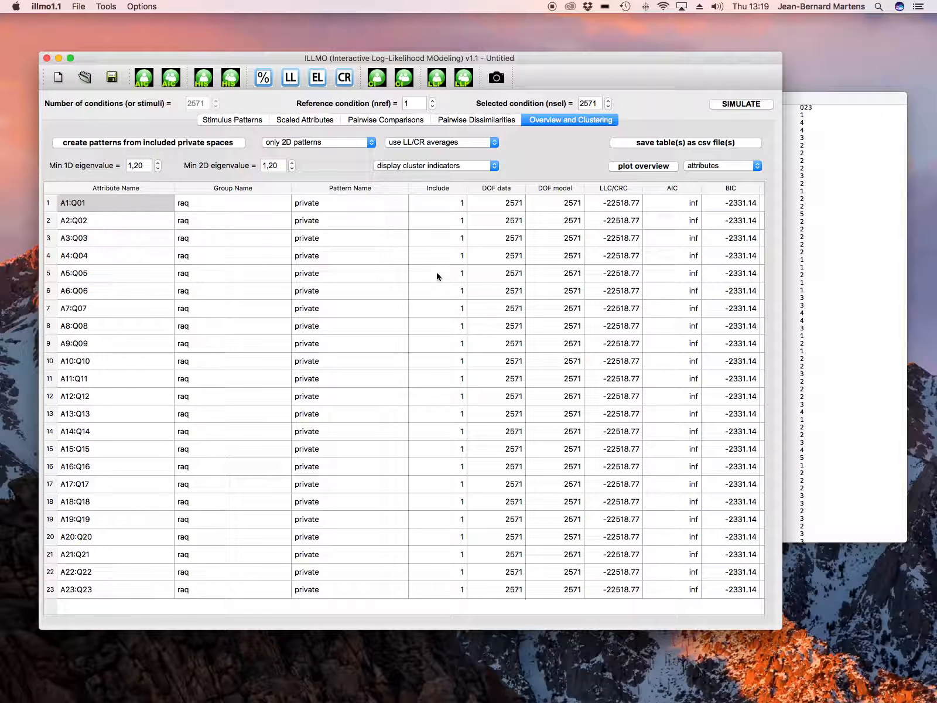
Choose only 1D patterns for pattern creation and set the minimum 1D eigenvalue to 1,00.
{"action": "left_click", "coordinate": [333, 148]}
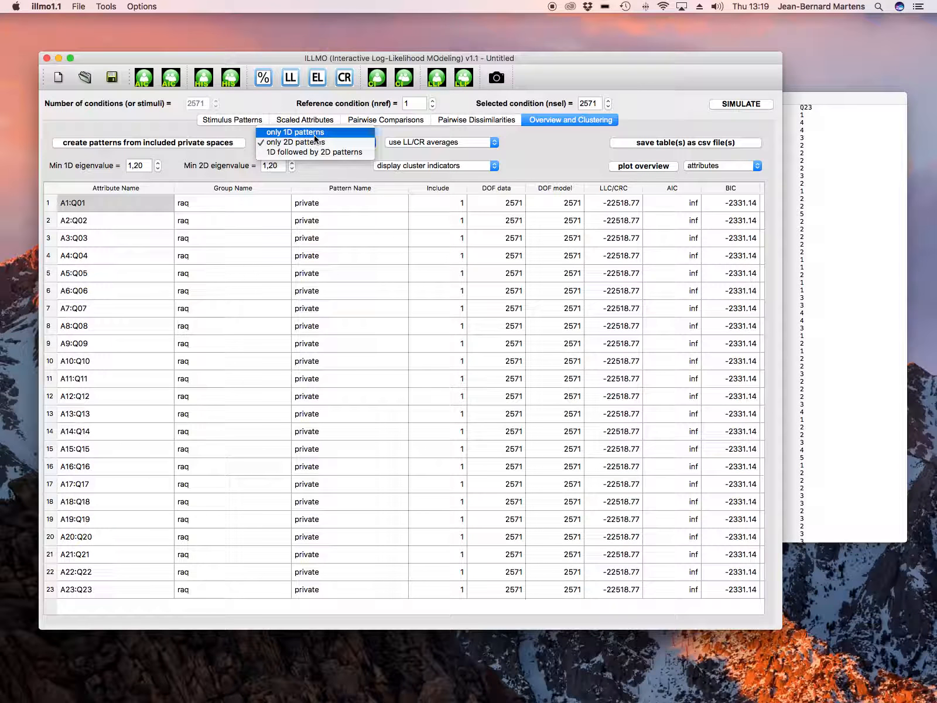
{"action": "left_click", "coordinate": [293, 132]}
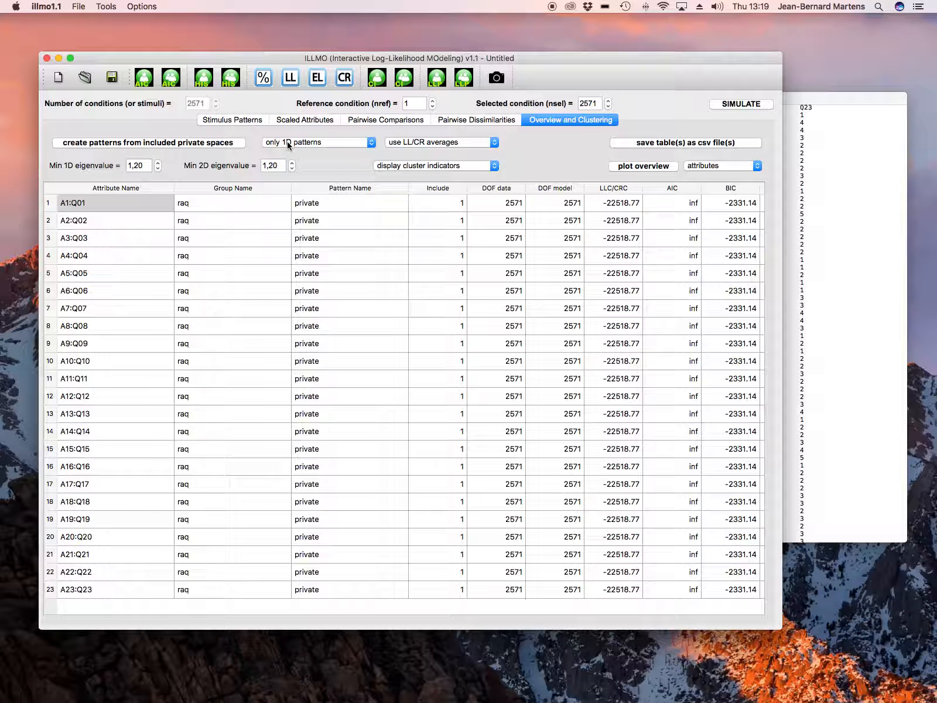
{"action": "double_click", "coordinate": [137, 165]}
{"action": "type", "text": "0"}
{"action": "left_click", "coordinate": [174, 168]}
Create patterns from the included private spaces and decline the prompt to use the 1D clusters as patterns.
{"action": "left_click", "coordinate": [218, 147]}
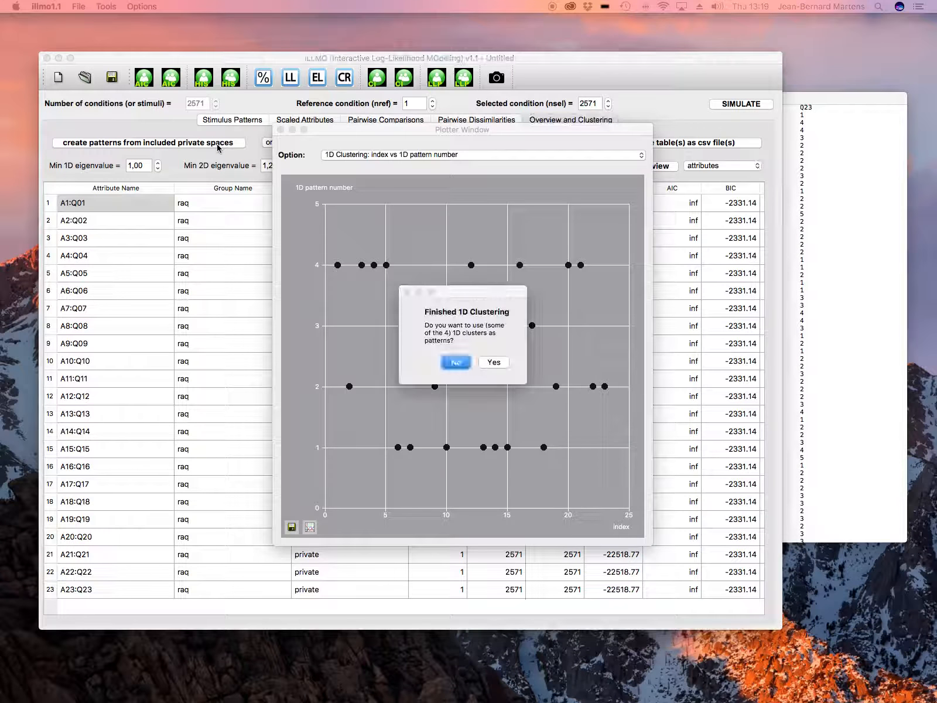
{"action": "left_click", "coordinate": [457, 365]}
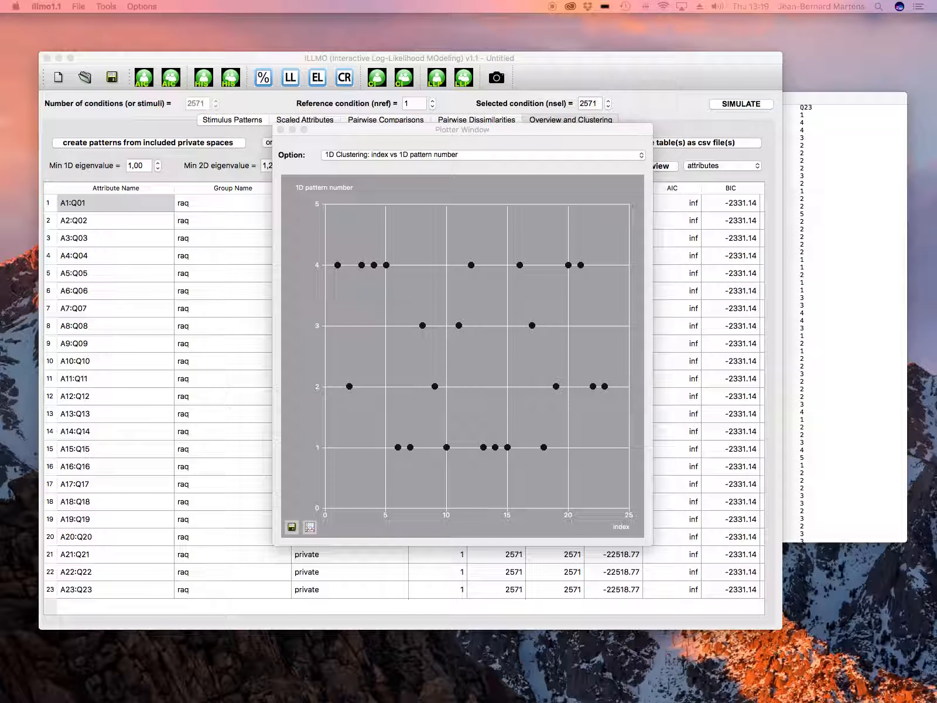
Arrange the windows to view the 1D cluster report text beside the clustering plot.
{"action": "left_click_drag", "start_coordinate": [245, 307], "coordinate": [154, 275]}
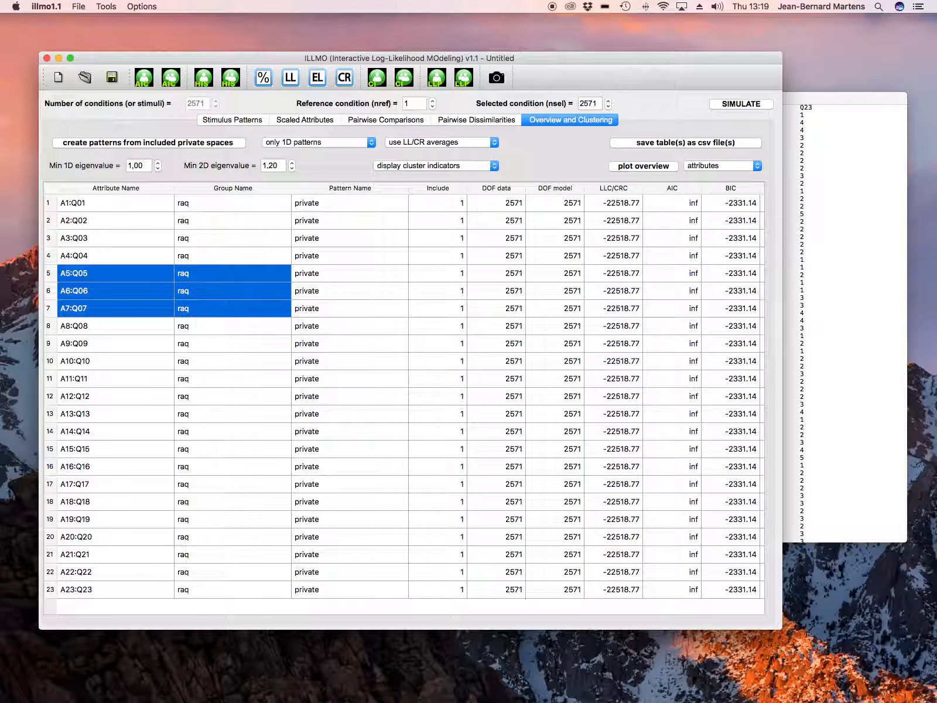
{"action": "left_click_drag", "start_coordinate": [383, 700], "coordinate": [421, 304]}
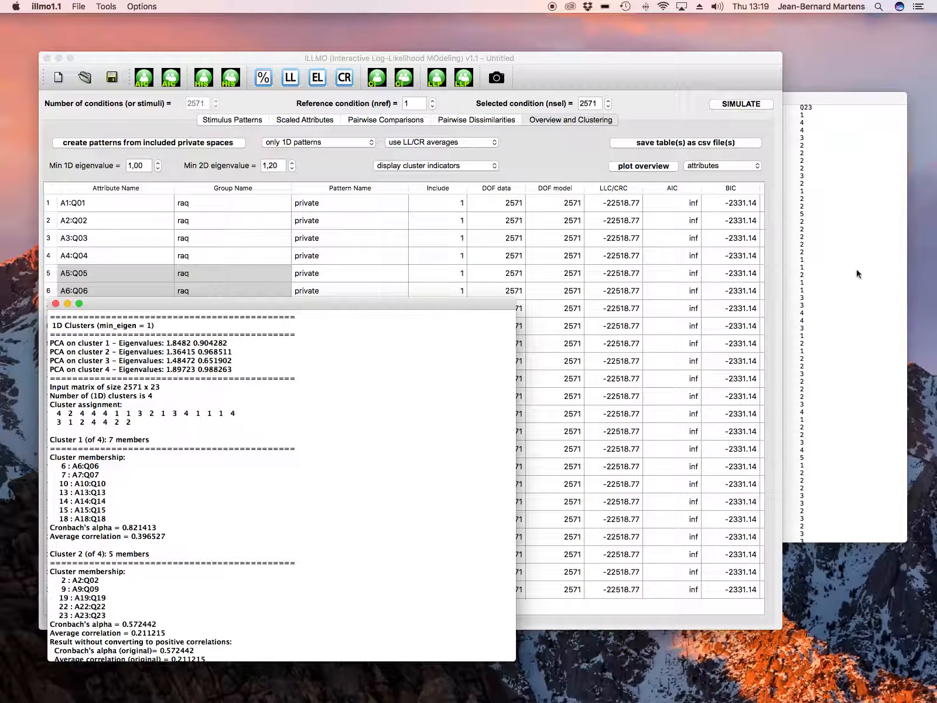
{"action": "left_click_drag", "start_coordinate": [650, 61], "coordinate": [738, 181]}
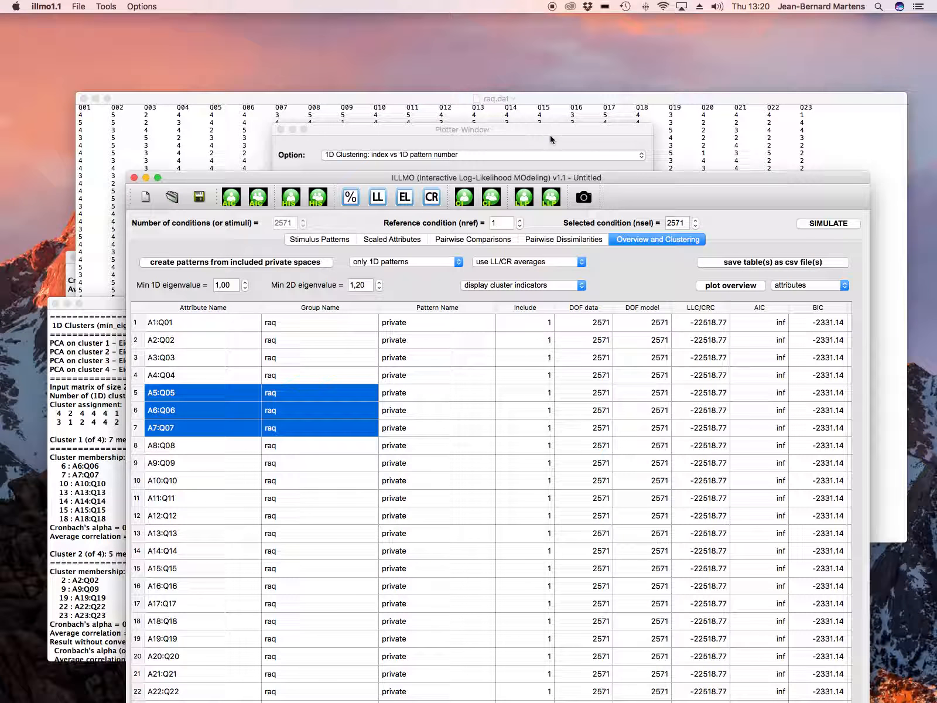
{"action": "left_click", "coordinate": [550, 135]}
{"action": "left_click_drag", "start_coordinate": [247, 178], "coordinate": [282, 132]}
{"action": "left_click_drag", "start_coordinate": [346, 146], "coordinate": [543, 42]}
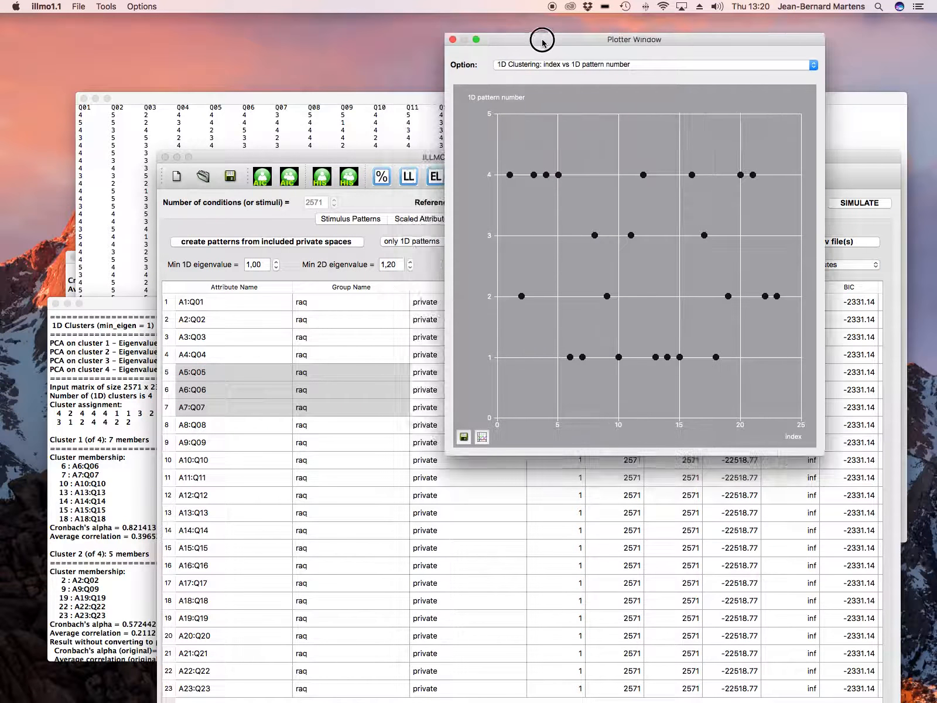
{"action": "left_click", "coordinate": [125, 306]}
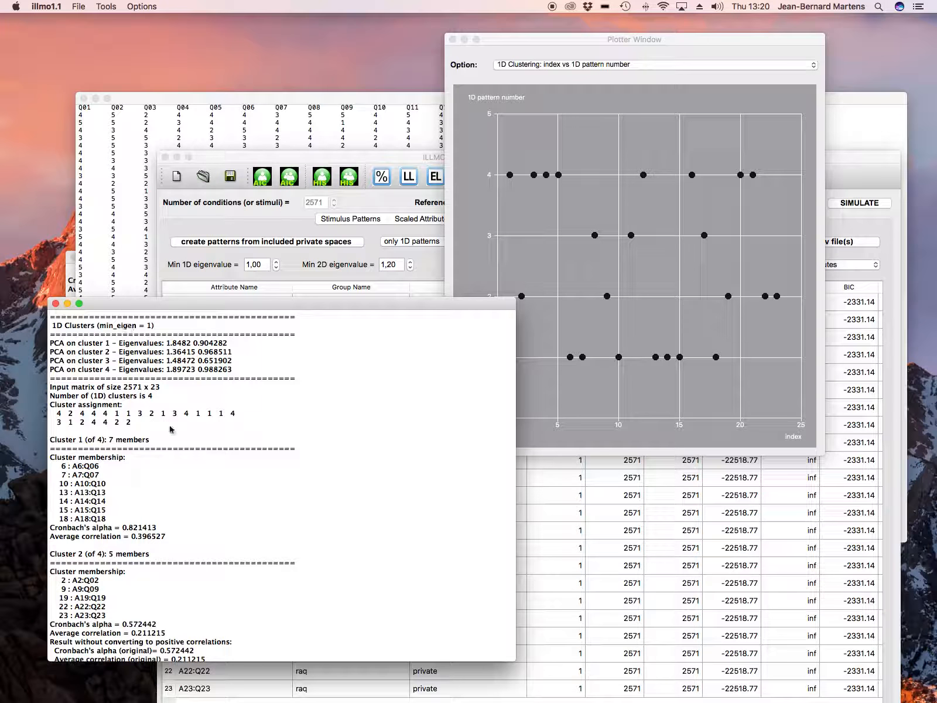
{"action": "left_click_drag", "start_coordinate": [437, 306], "coordinate": [400, 289]}
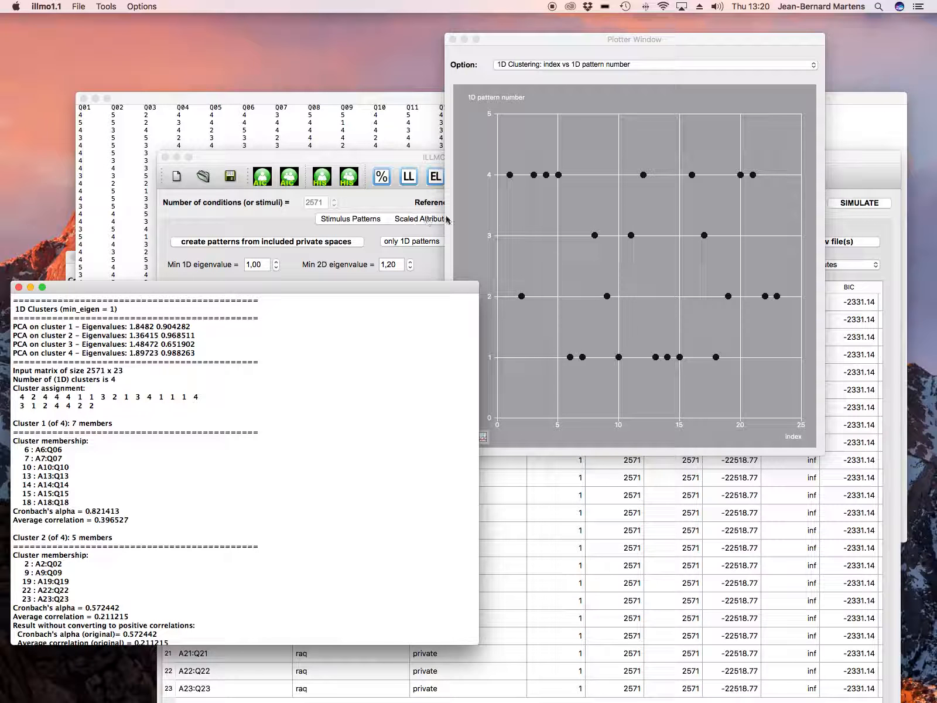
Plot the 1D clustering as index versus R^2 and scroll through the cluster membership report.
{"action": "left_click", "coordinate": [618, 64]}
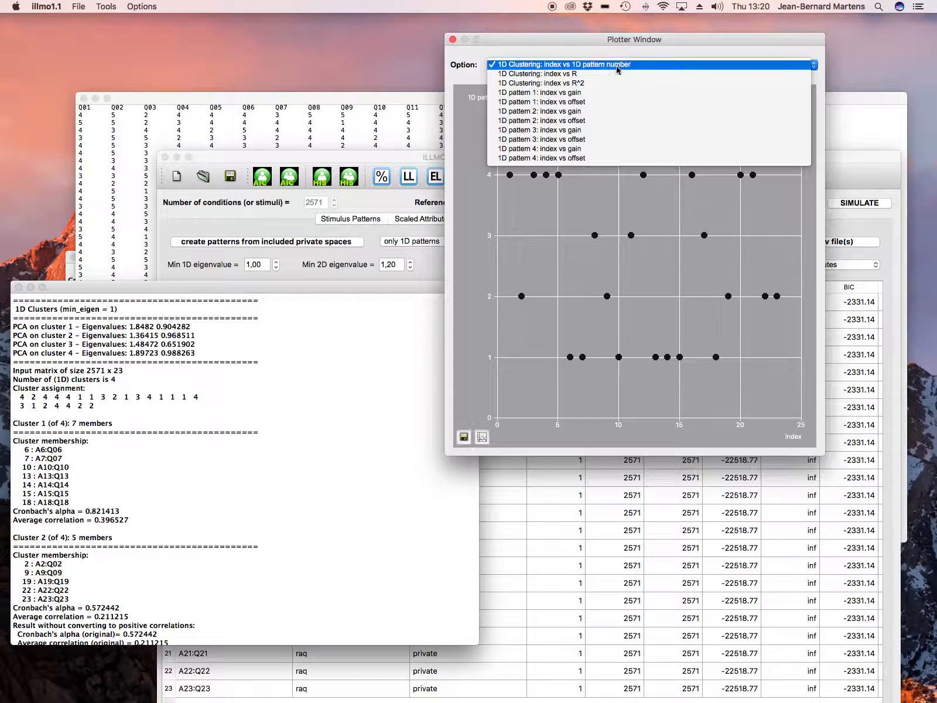
{"action": "left_click", "coordinate": [582, 83]}
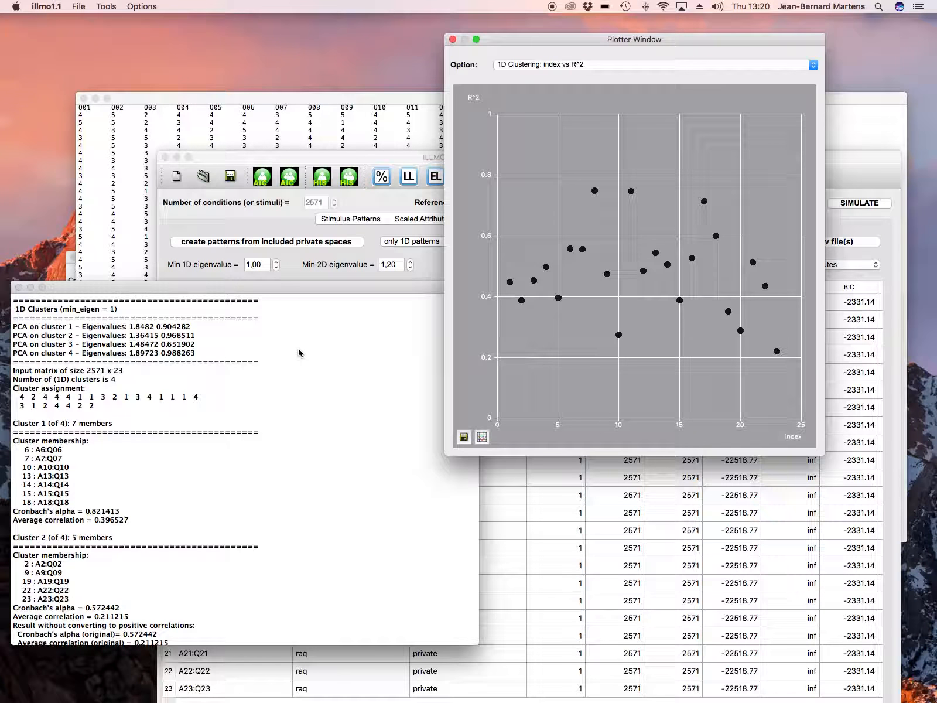
{"action": "scroll", "coordinate": [297, 350], "scroll_direction": "down", "scroll_amount": 3}
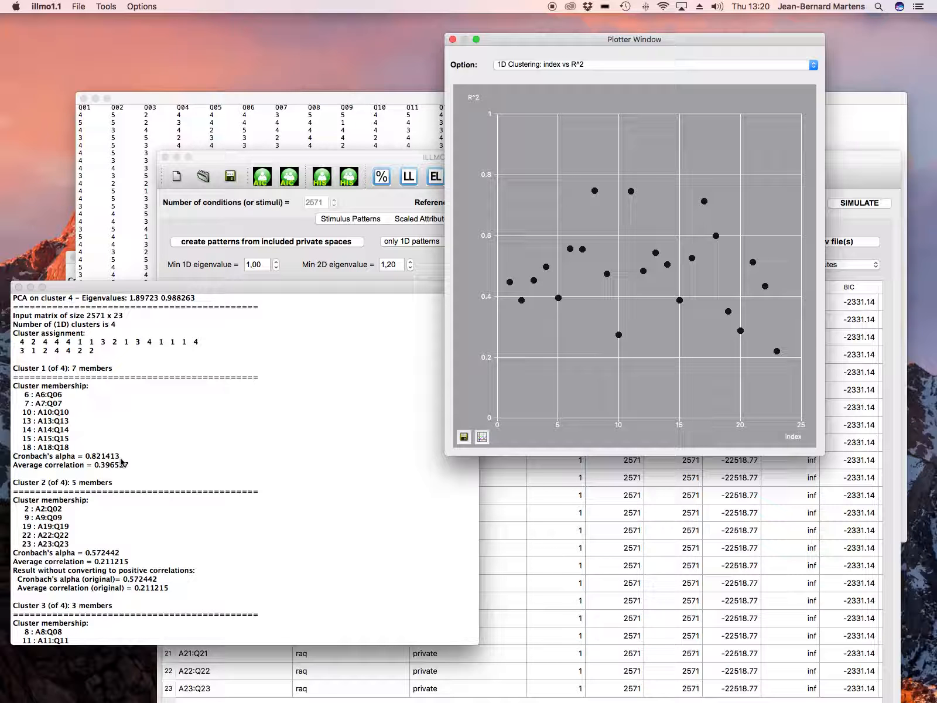
{"action": "scroll", "coordinate": [121, 462], "scroll_direction": "down", "scroll_amount": 5}
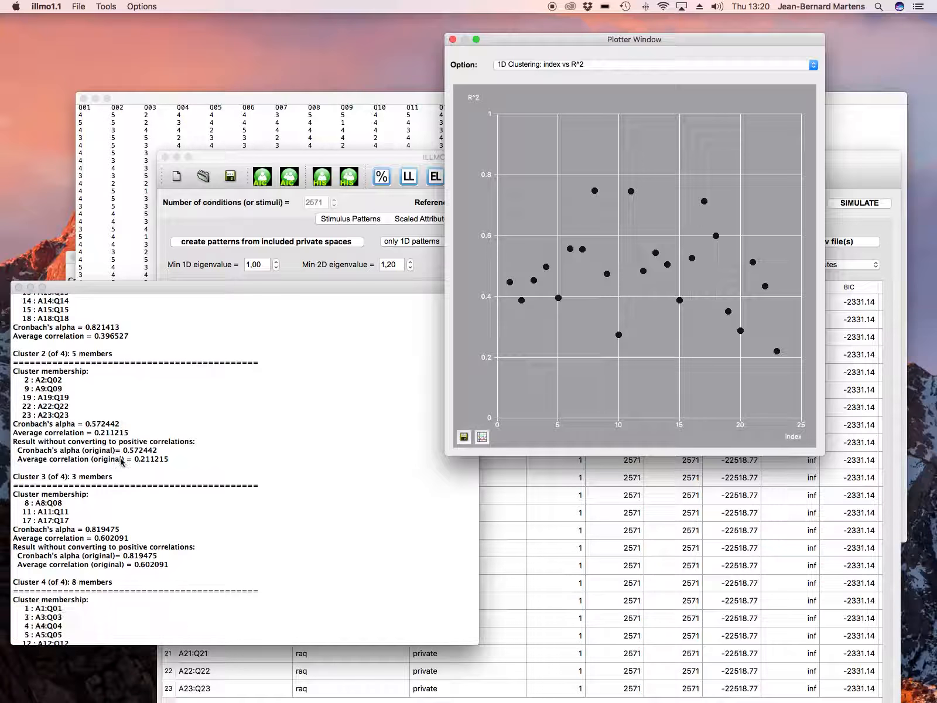
{"action": "scroll", "coordinate": [121, 462], "scroll_direction": "down", "scroll_amount": 5}
{"action": "scroll", "coordinate": [121, 462], "scroll_direction": "up", "scroll_amount": 5}
{"action": "scroll", "coordinate": [121, 463], "scroll_direction": "up", "scroll_amount": 1}
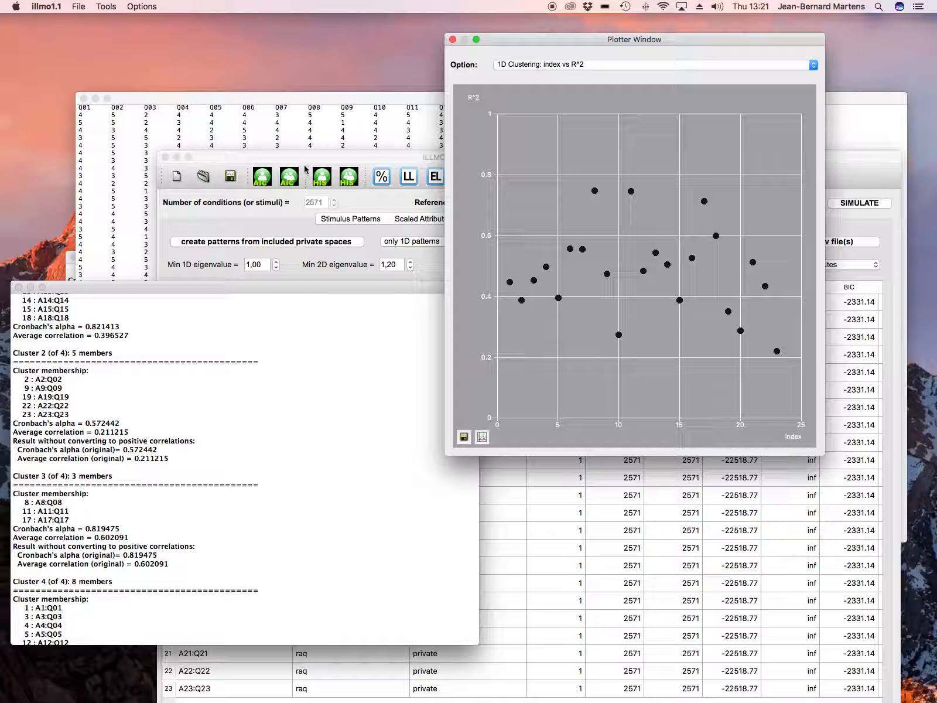
Close the plot window and set the minimum 1D eigenvalue to 1,20.
{"action": "left_click", "coordinate": [453, 39]}
{"action": "left_click_drag", "start_coordinate": [381, 157], "coordinate": [379, 78]}
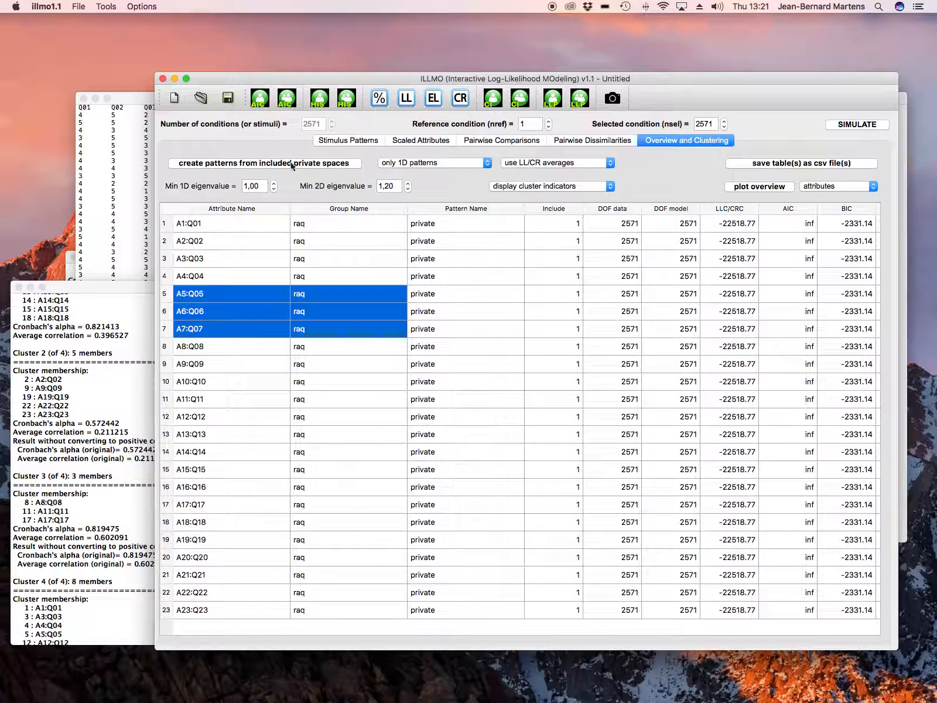
{"action": "left_click", "coordinate": [270, 189]}
{"action": "left_click", "coordinate": [255, 185]}
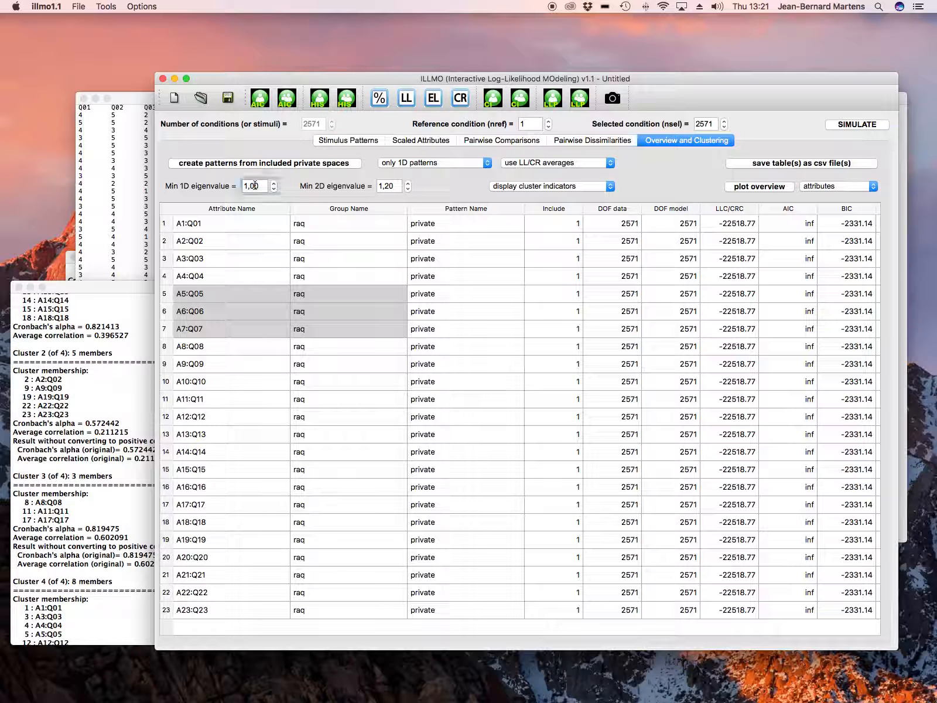
{"action": "key", "text": "BackSpace"}
{"action": "type", "text": "2"}
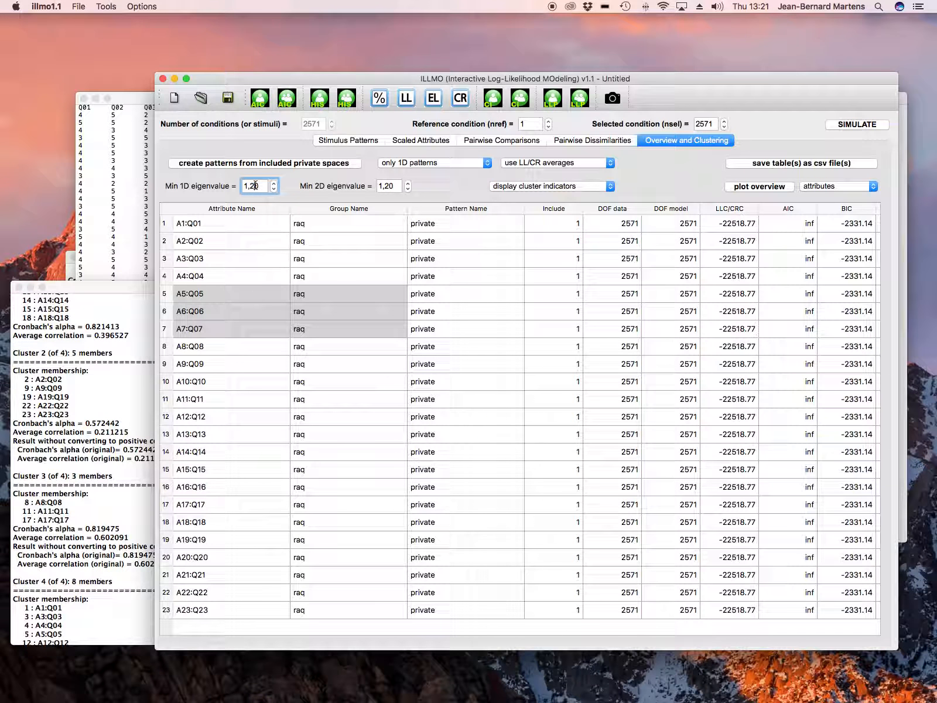
Create patterns again from the included private spaces, declining the prompt to use clusters as patterns.
{"action": "left_click", "coordinate": [297, 165]}
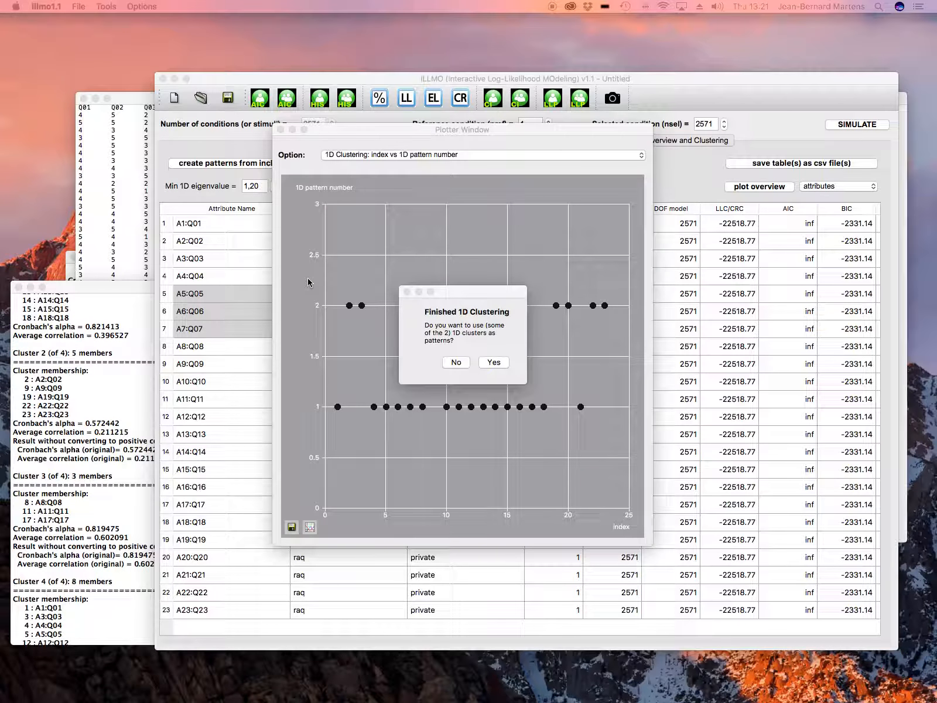
{"action": "left_click", "coordinate": [458, 362]}
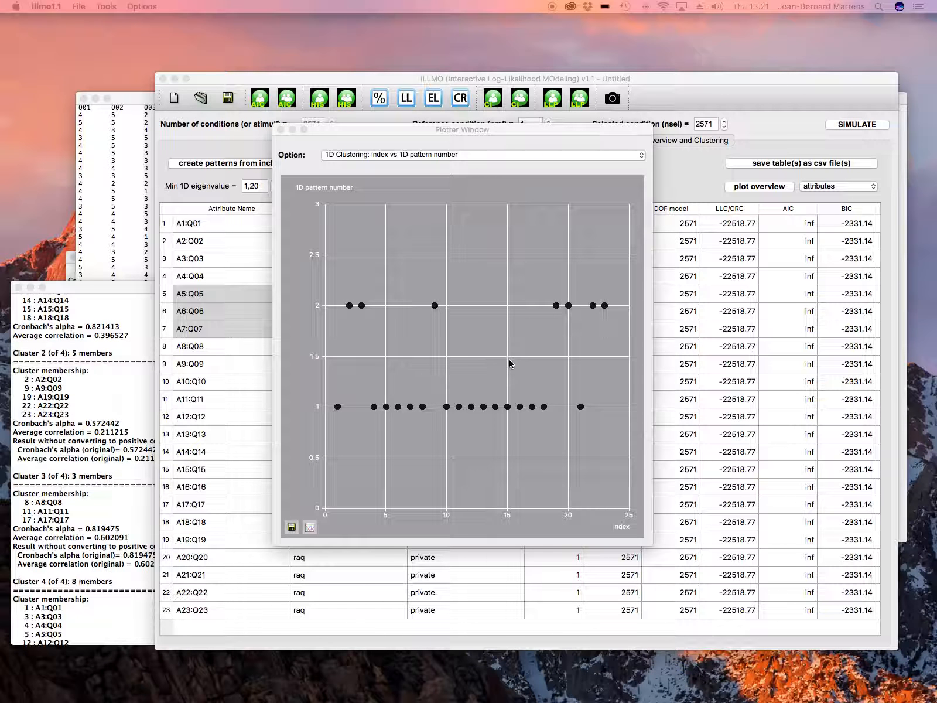
Plot the new 1D clustering as index versus R^2, then close the plot window.
{"action": "left_click", "coordinate": [462, 154]}
{"action": "left_click", "coordinate": [424, 174]}
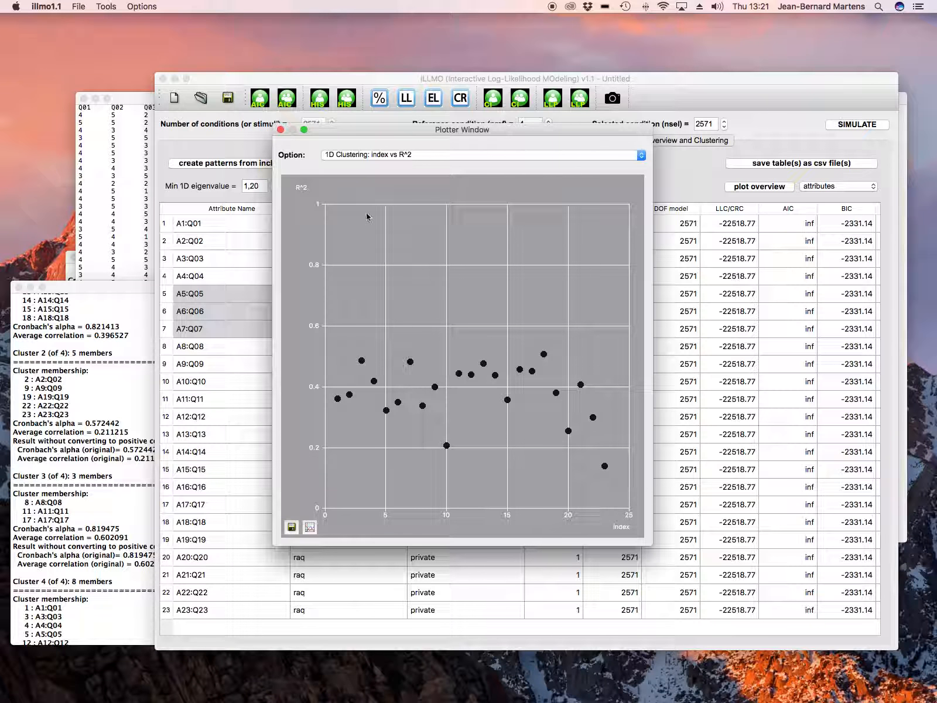
{"action": "left_click", "coordinate": [280, 130]}
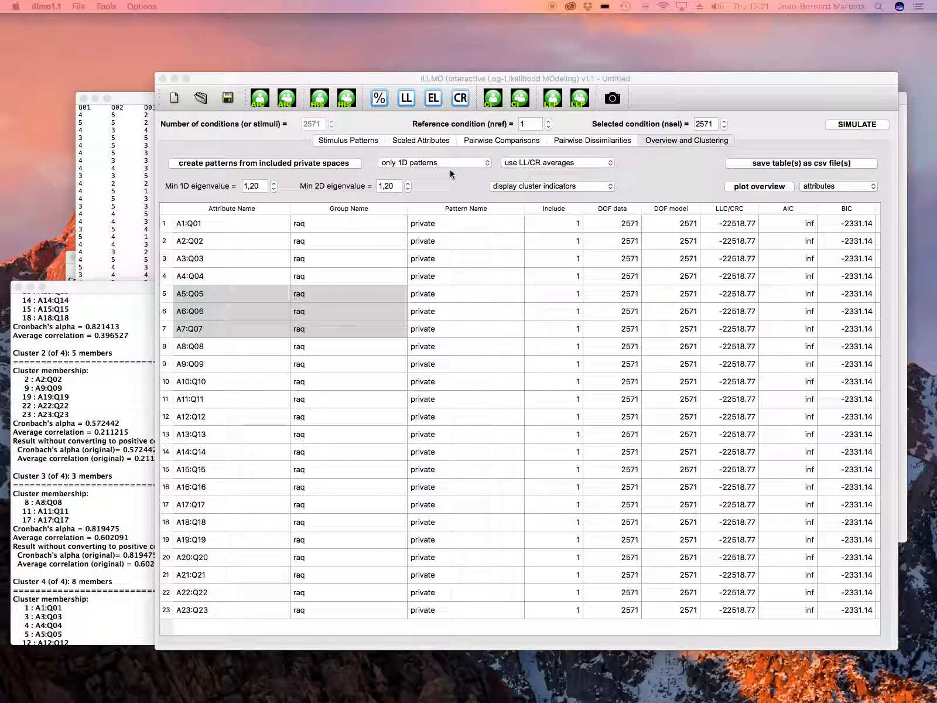
Switch to only 2D patterns and create patterns from the included private spaces, declining the clusters prompt.
{"action": "left_click", "coordinate": [446, 165]}
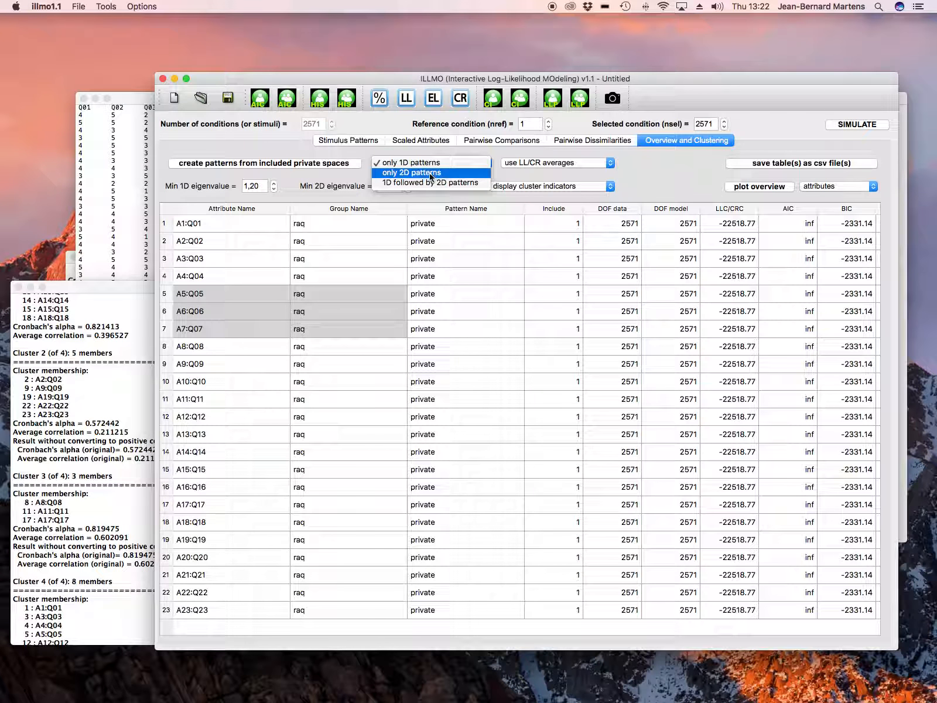
{"action": "left_click", "coordinate": [431, 173]}
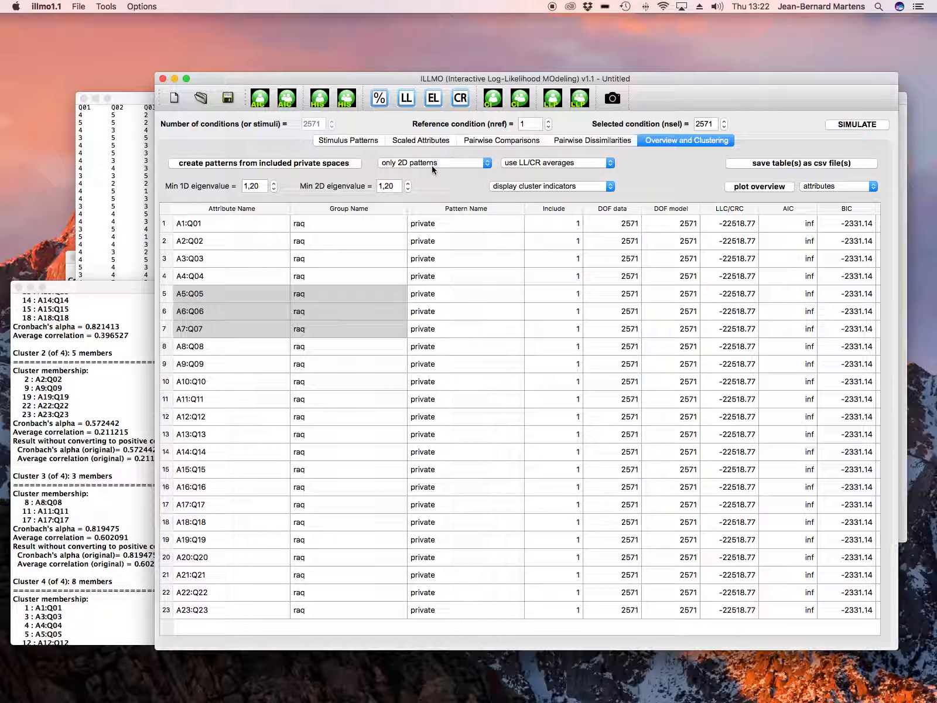
{"action": "left_click", "coordinate": [344, 165]}
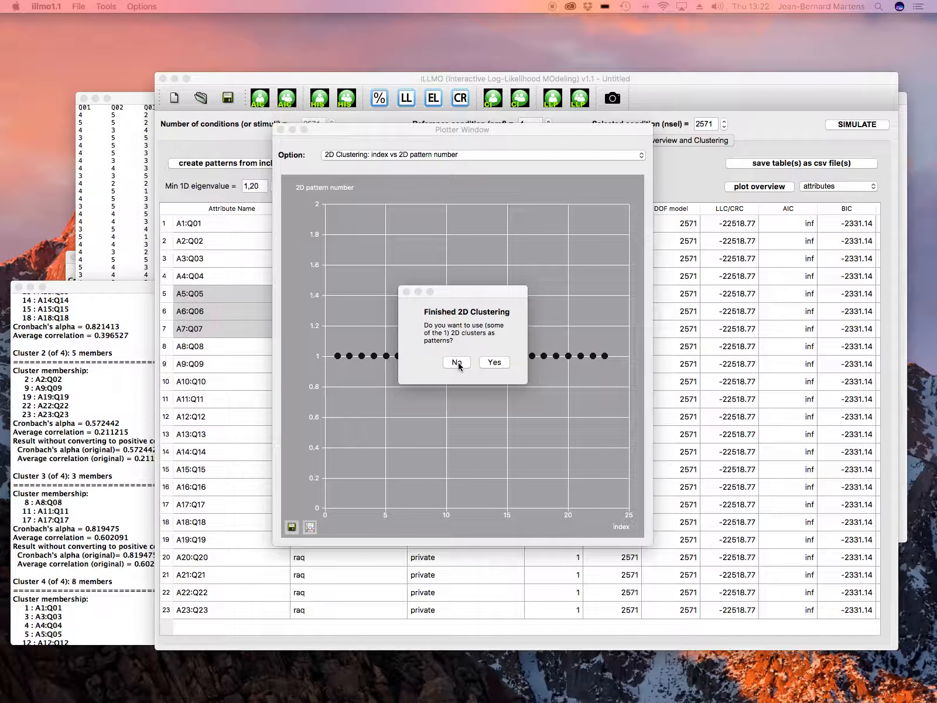
{"action": "left_click", "coordinate": [458, 362]}
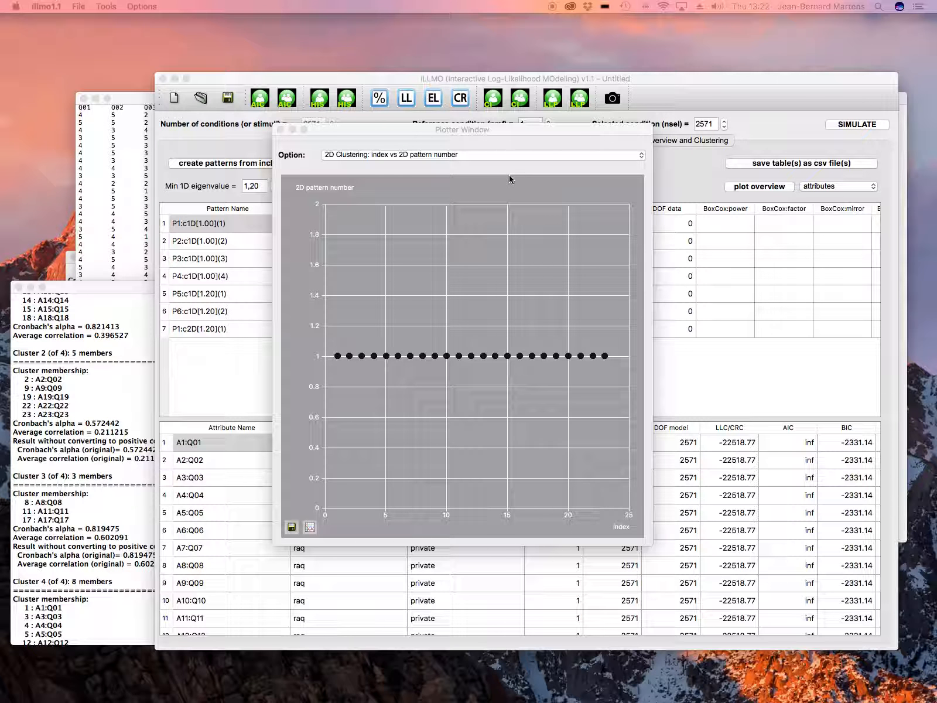
Plot the 2D pattern 1 loadings as gain1 versus gain2.
{"action": "left_click", "coordinate": [516, 156]}
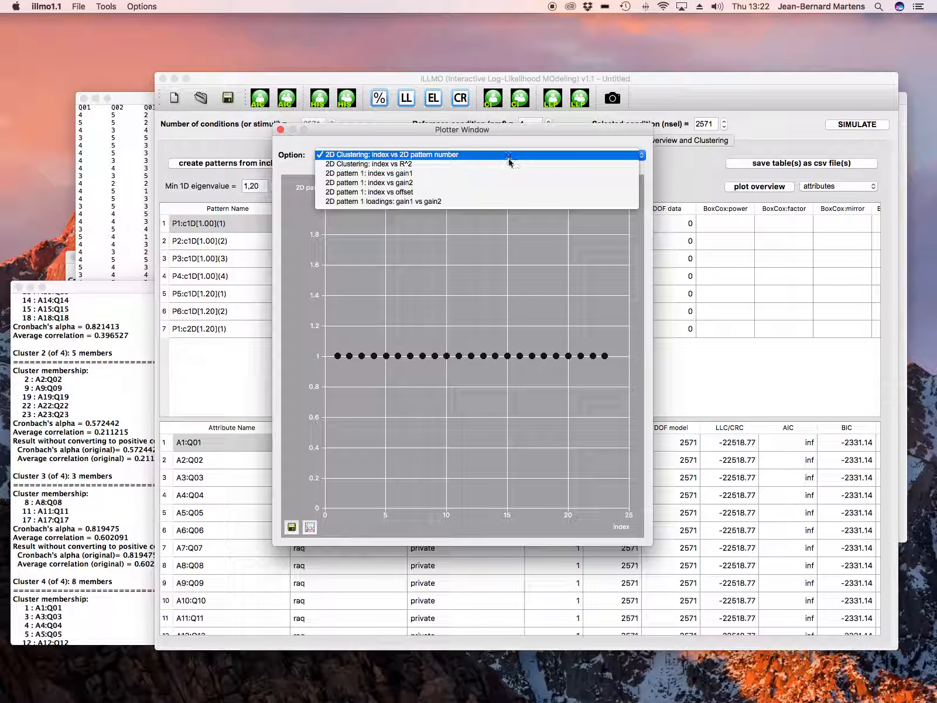
{"action": "left_click", "coordinate": [449, 202]}
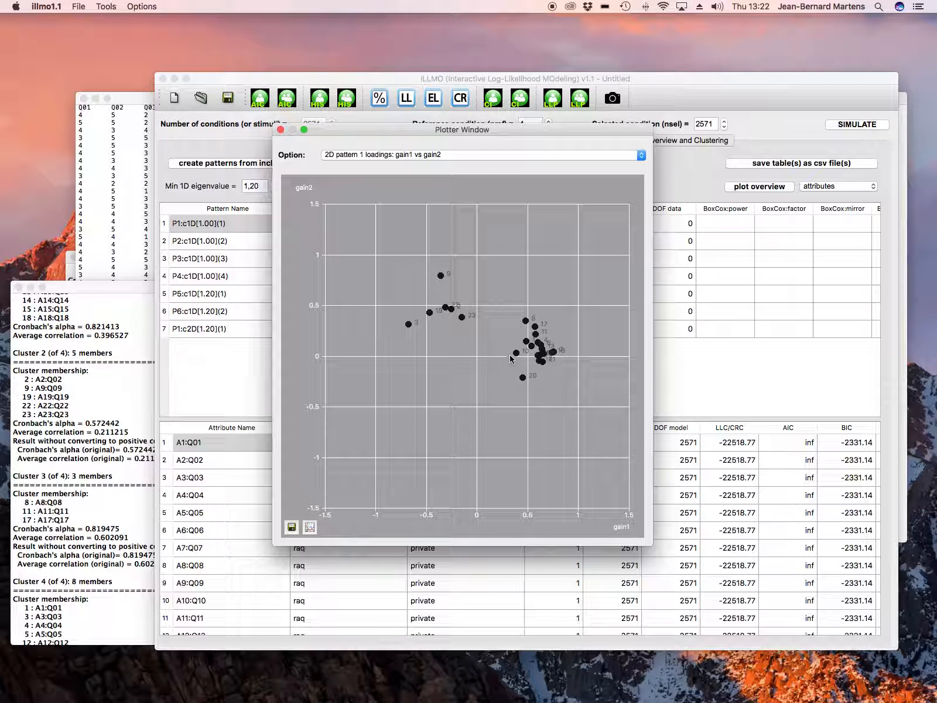